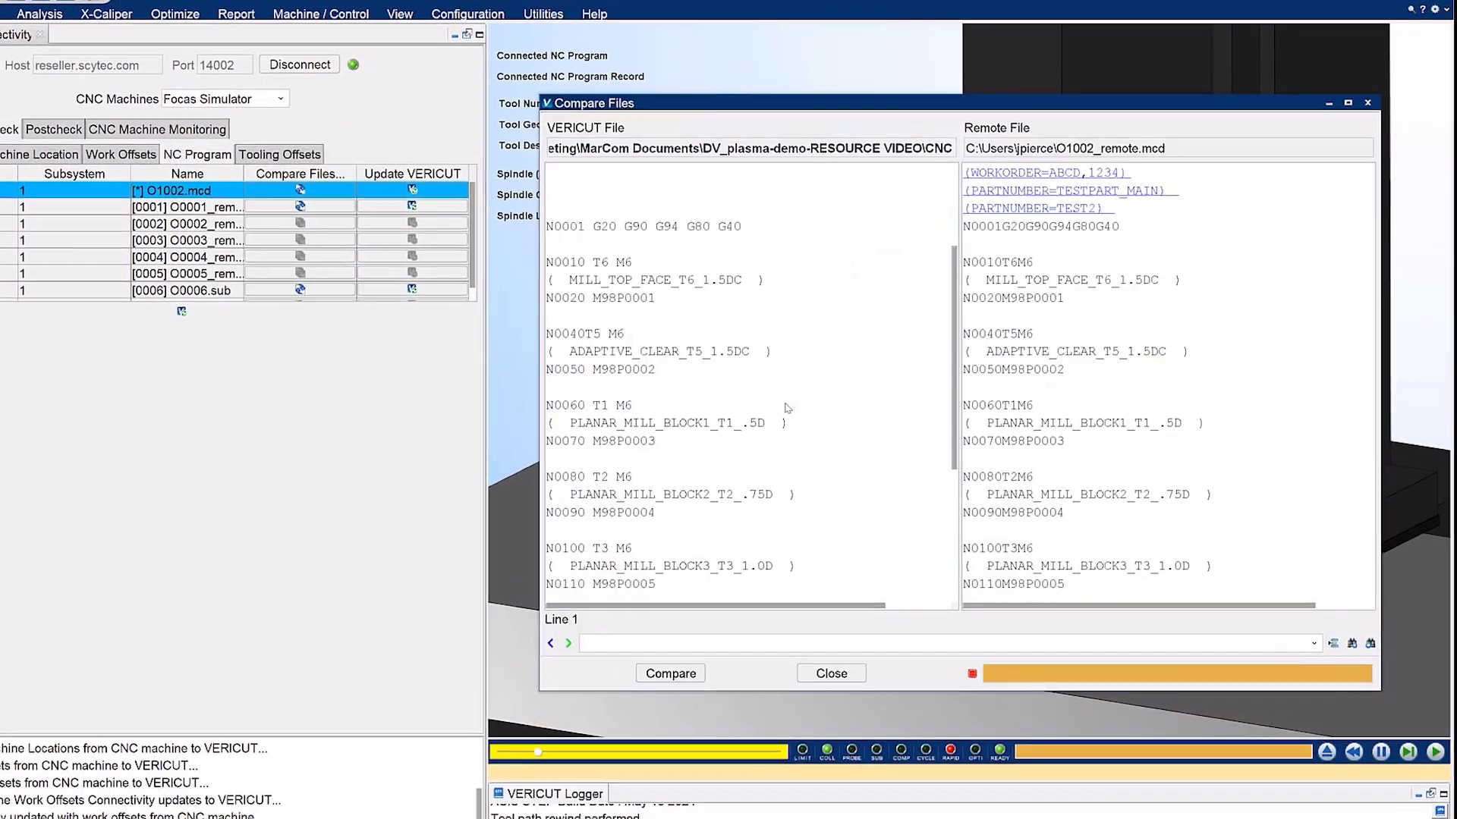
scroll(785, 407, down, 2)
scroll(786, 408, down, 2)
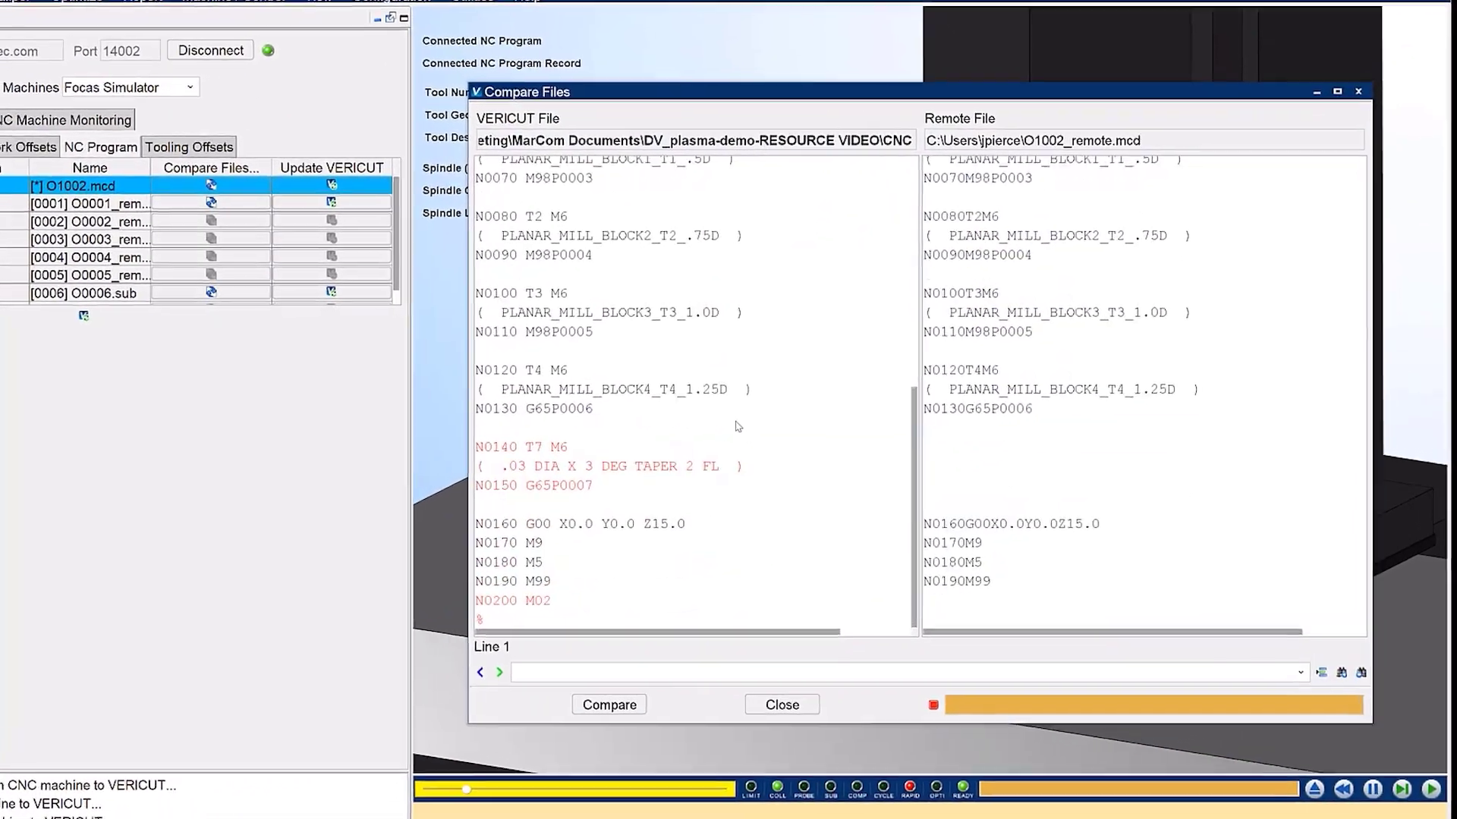
scroll(786, 408, down, 2)
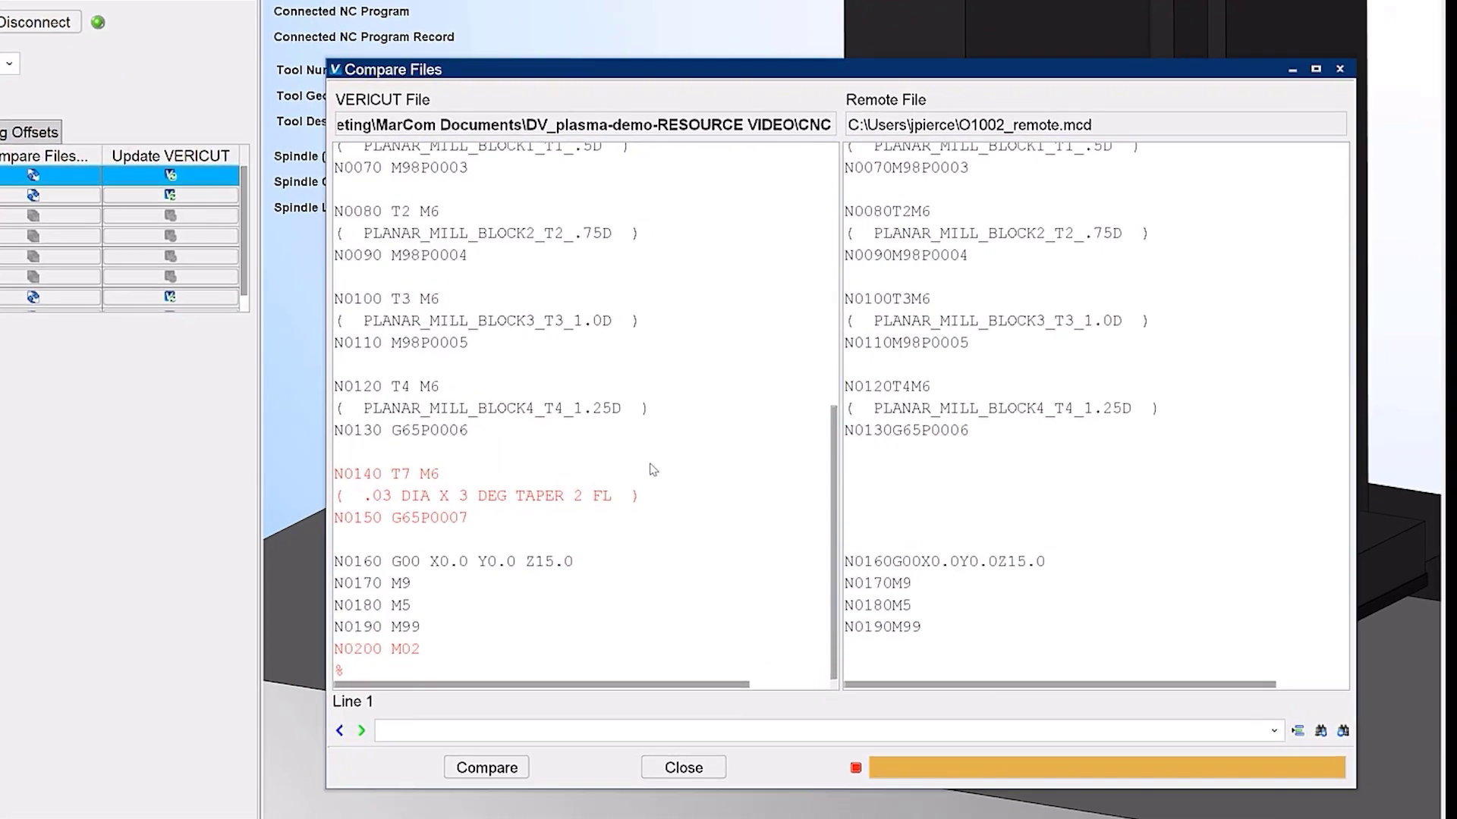
scroll(689, 447, up, 5)
scroll(697, 456, up, 2)
scroll(602, 488, up, 1)
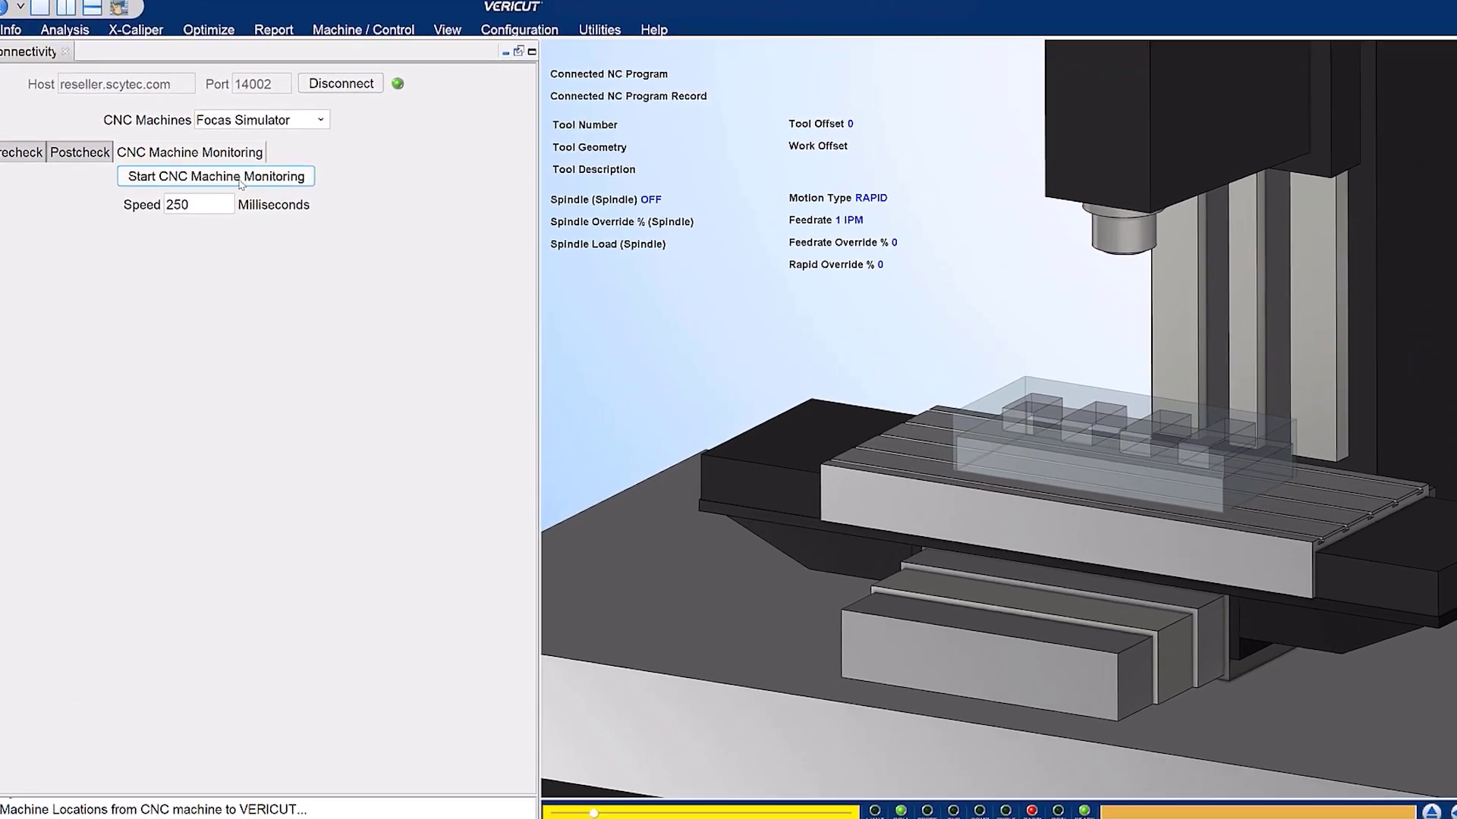
Start CNC Machine Monitoring so the simulation follows the machine's program, tool and spindle data
click(304, 160)
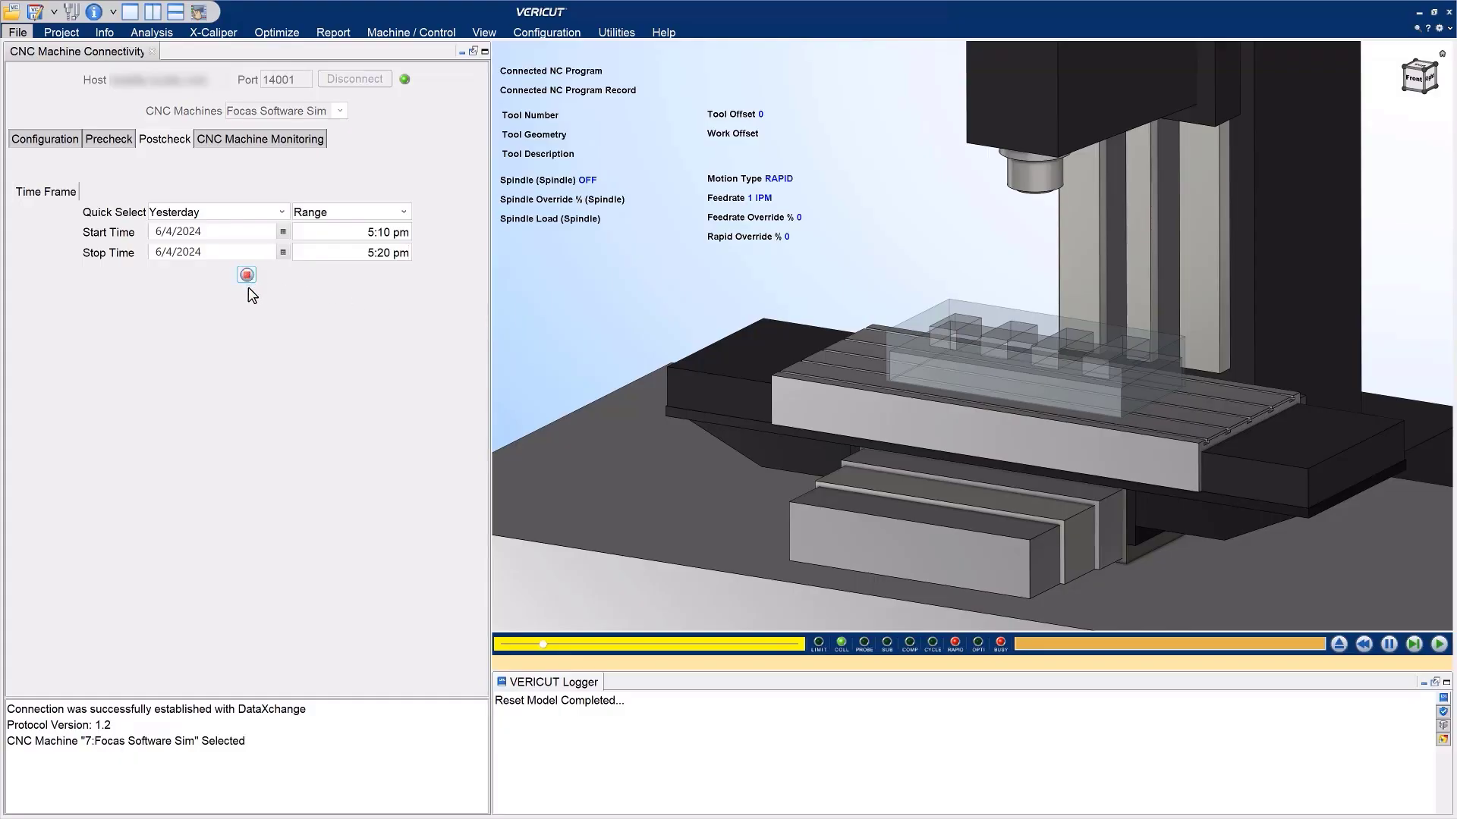
Start the Postcheck replay of yesterday's 5:10–5:20 pm machining on the digital twin
click(246, 275)
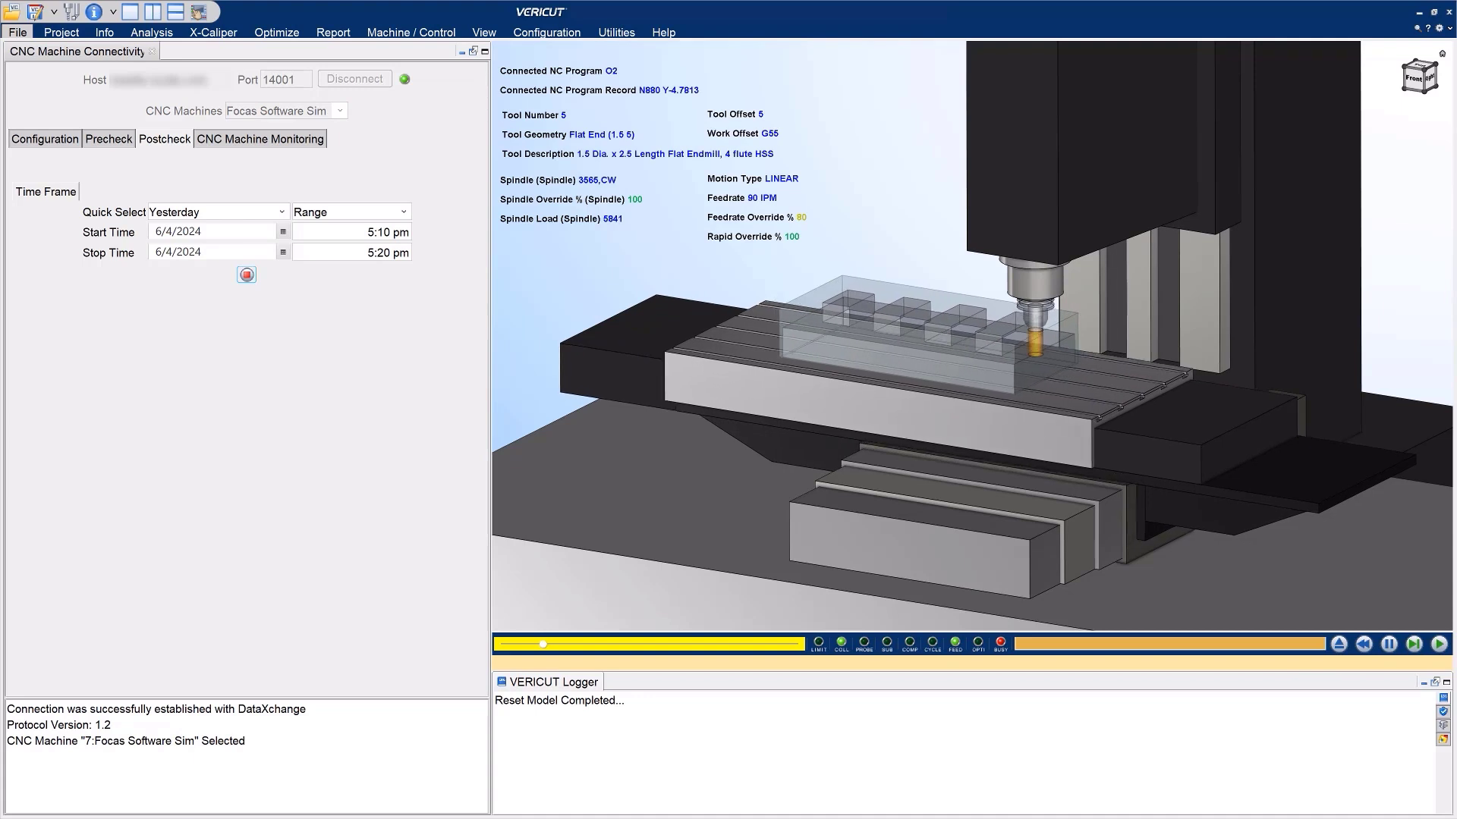